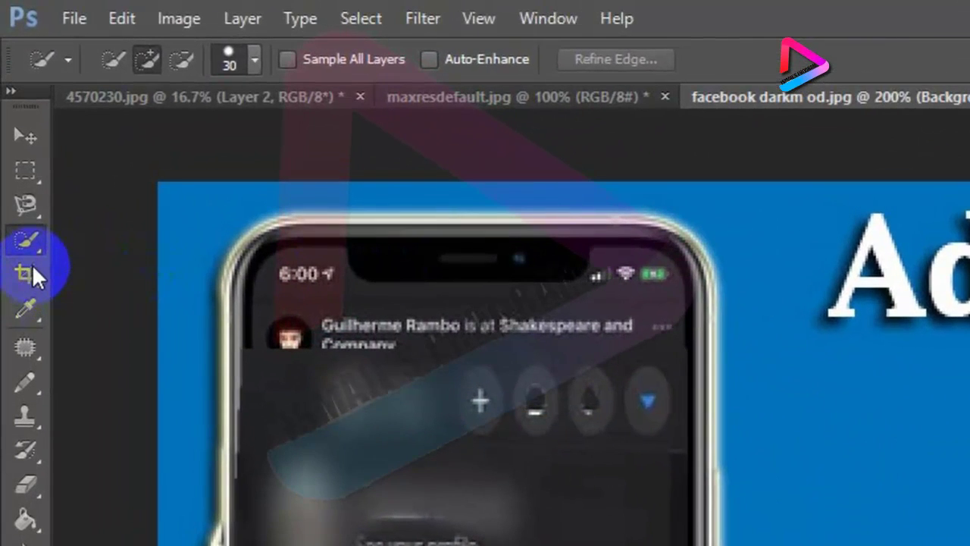
With the Crop Tool, pull the crop's left edge in past the phone and apply it
{"action": "left_click", "coordinate": [30, 266]}
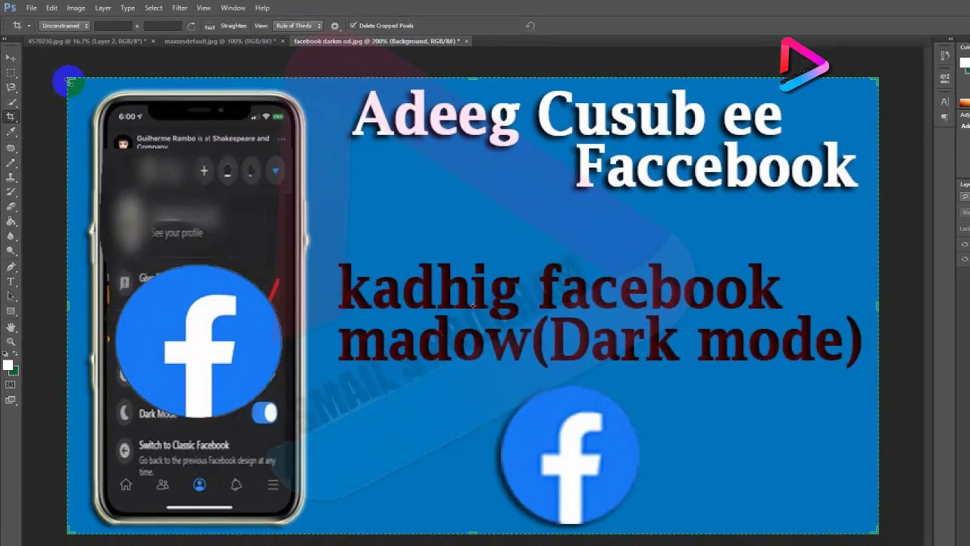
{"action": "left_click", "coordinate": [68, 79]}
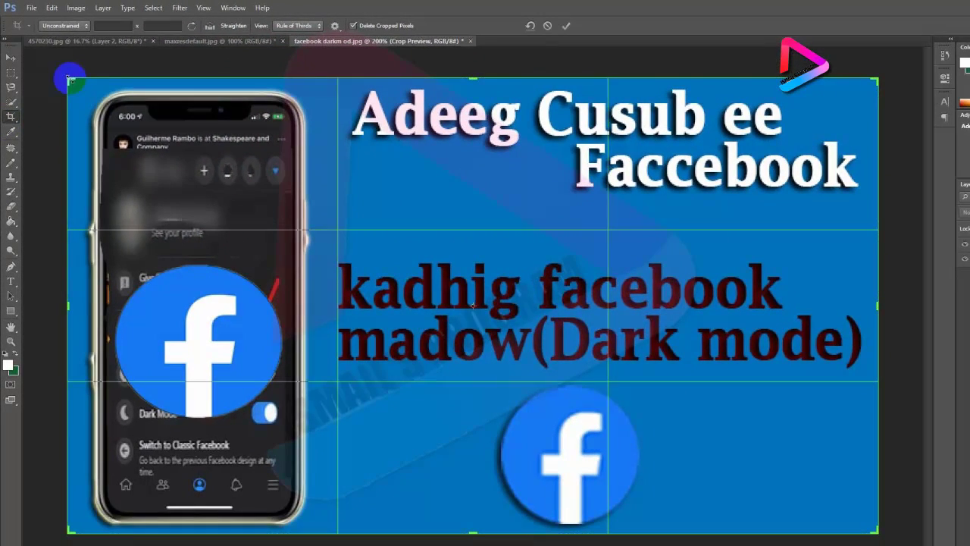
{"action": "left_click_drag", "start_coordinate": [68, 78], "coordinate": [205, 82]}
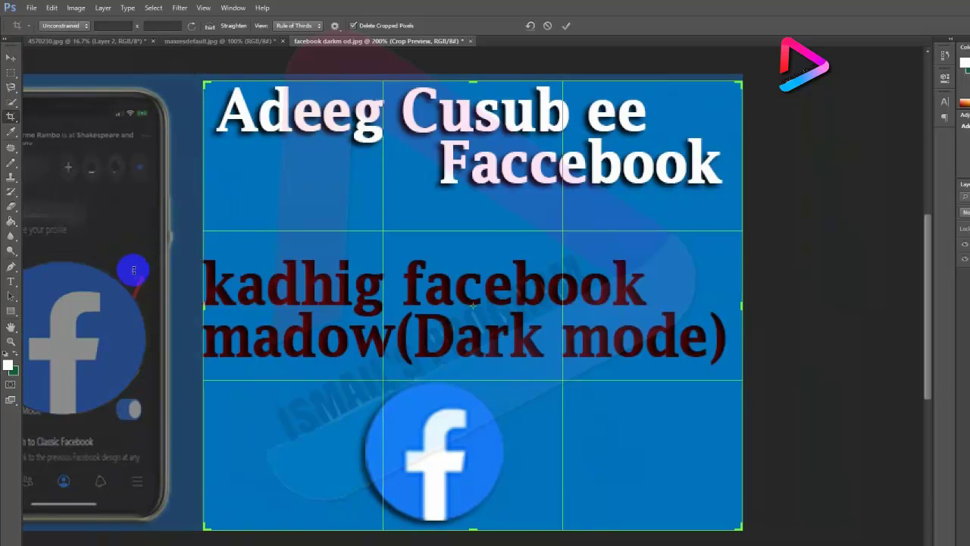
{"action": "left_click", "coordinate": [567, 27]}
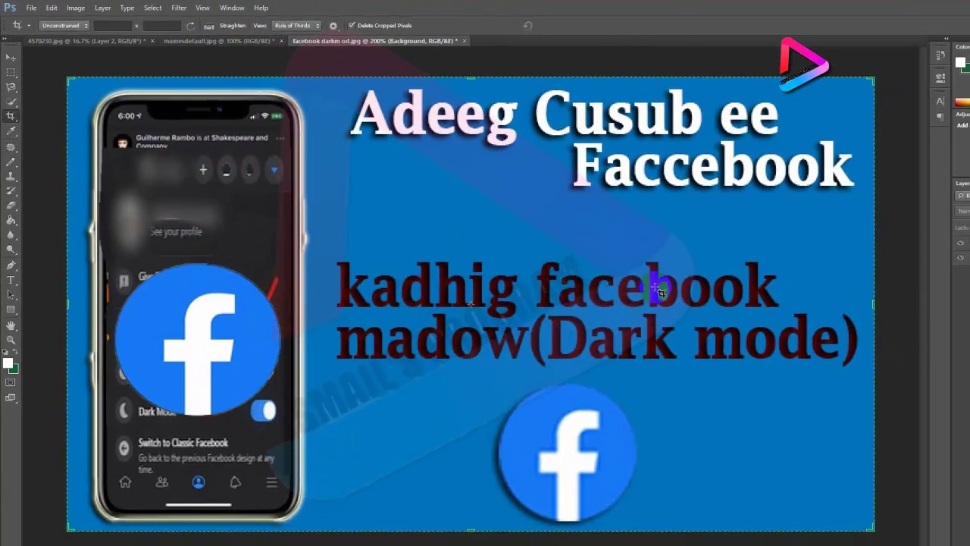
{"action": "left_click_drag", "start_coordinate": [874, 305], "coordinate": [592, 311]}
{"action": "left_click_drag", "start_coordinate": [348, 307], "coordinate": [358, 310]}
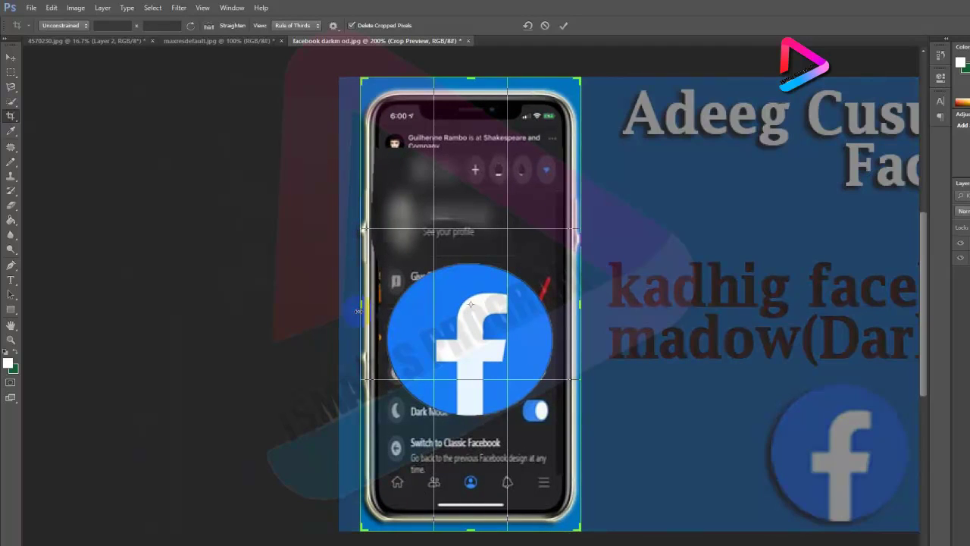
{"action": "left_click_drag", "start_coordinate": [469, 78], "coordinate": [471, 90]}
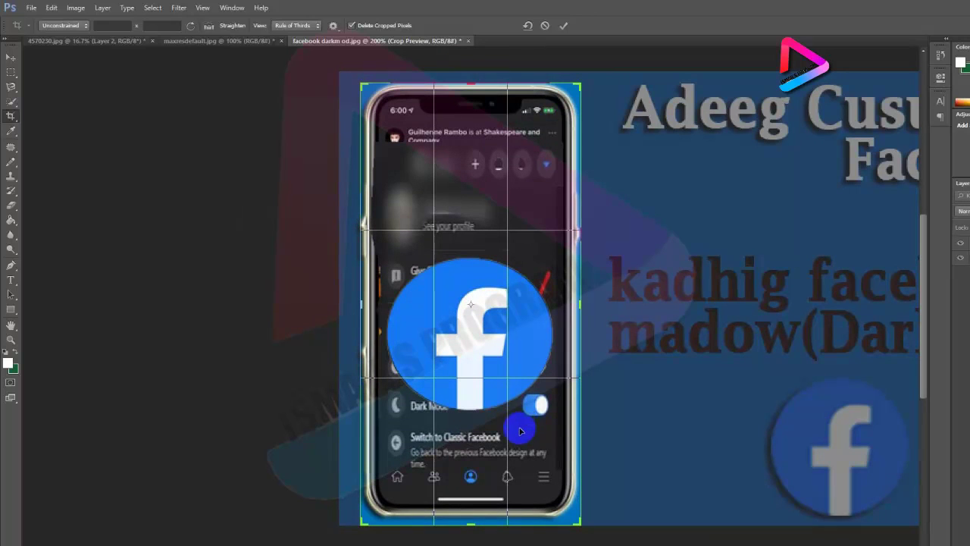
{"action": "left_click_drag", "start_coordinate": [471, 523], "coordinate": [471, 520]}
{"action": "key", "text": "Return"}
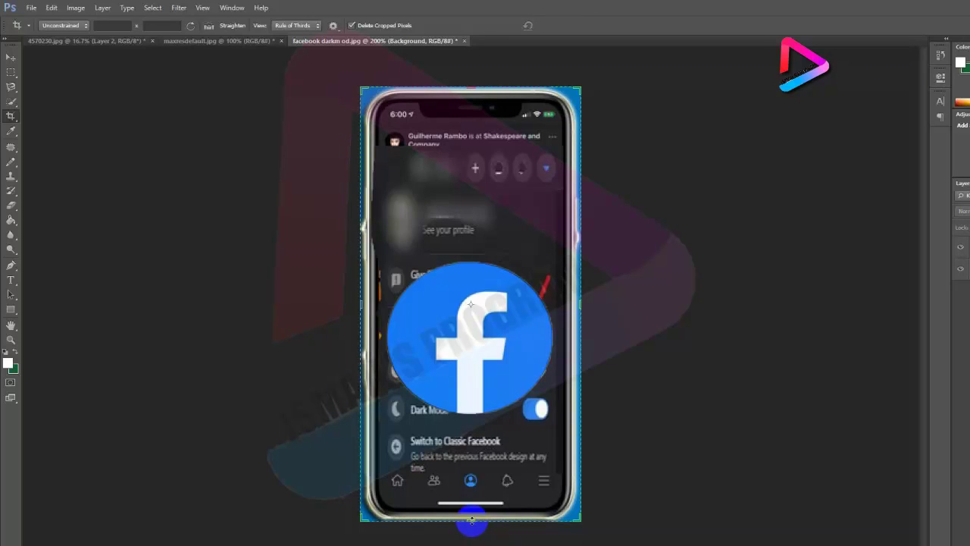
{"action": "key", "text": "ctrl+z"}
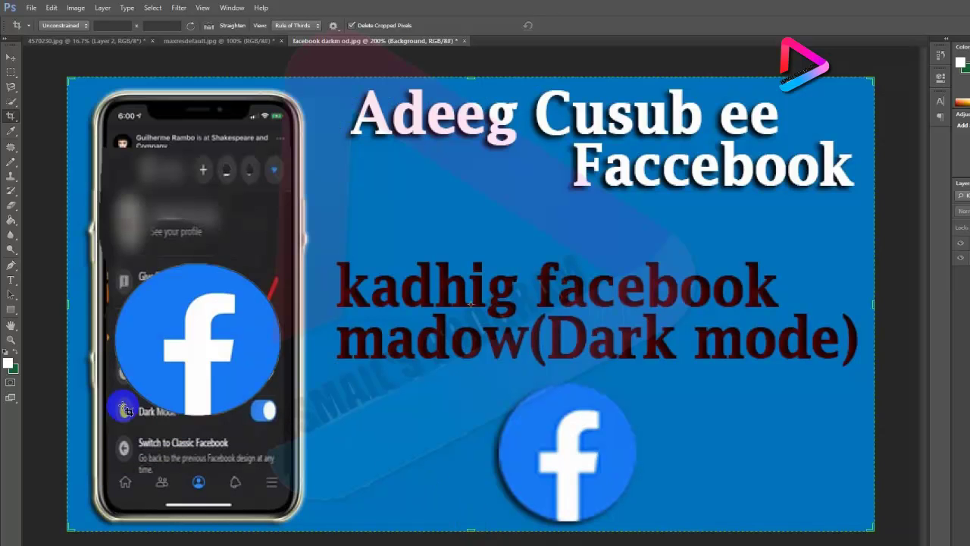
Draw a Perspective Crop frame over the whole image, extending its top edge above it
{"action": "right_click", "coordinate": [9, 121]}
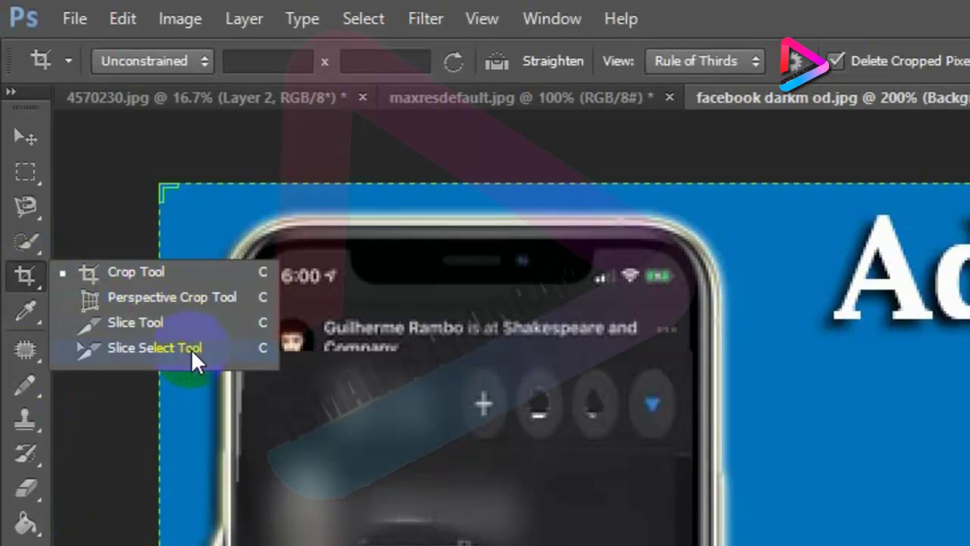
{"action": "left_click", "coordinate": [202, 301]}
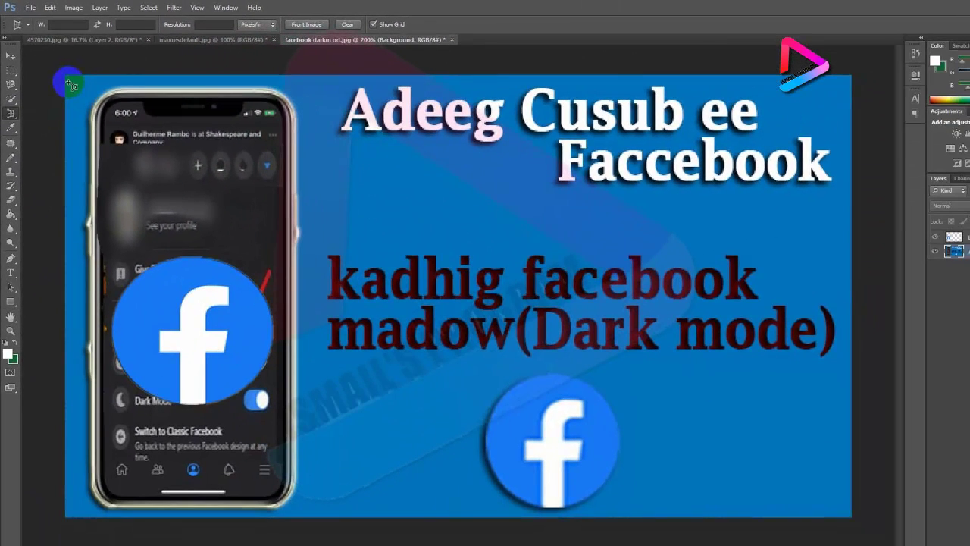
{"action": "mouse_move", "coordinate": [71, 84]}
{"action": "left_mouse_down"}
{"action": "mouse_move", "coordinate": [738, 398]}
{"action": "mouse_move", "coordinate": [856, 520]}
{"action": "left_mouse_up"}
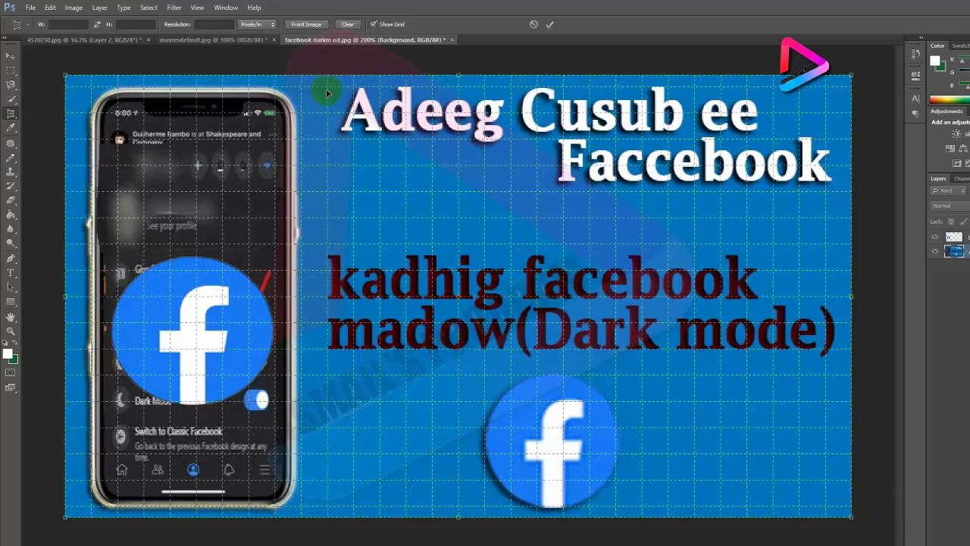
{"action": "mouse_move", "coordinate": [458, 75]}
{"action": "left_mouse_down"}
{"action": "mouse_move", "coordinate": [457, 55]}
{"action": "mouse_move", "coordinate": [459, 188]}
{"action": "left_mouse_up"}
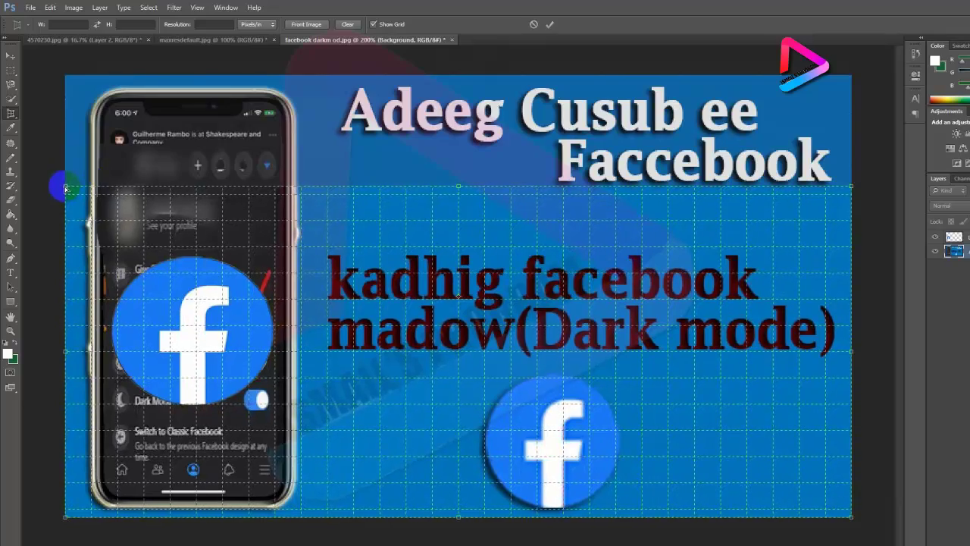
Pull both top corners inward to skew the perspective, apply the crop, then undo it
{"action": "left_click_drag", "start_coordinate": [65, 188], "coordinate": [182, 242]}
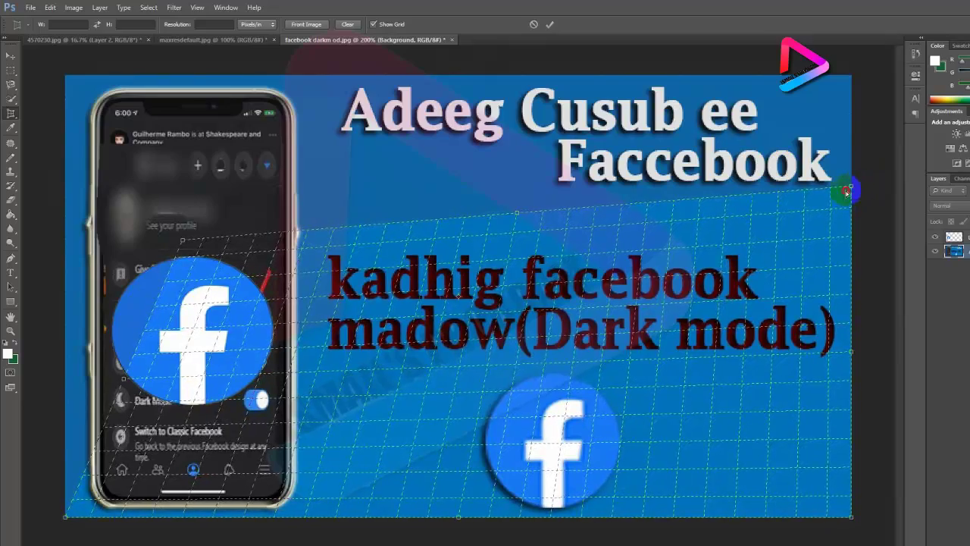
{"action": "left_click_drag", "start_coordinate": [848, 190], "coordinate": [690, 262]}
{"action": "key", "text": "Return"}
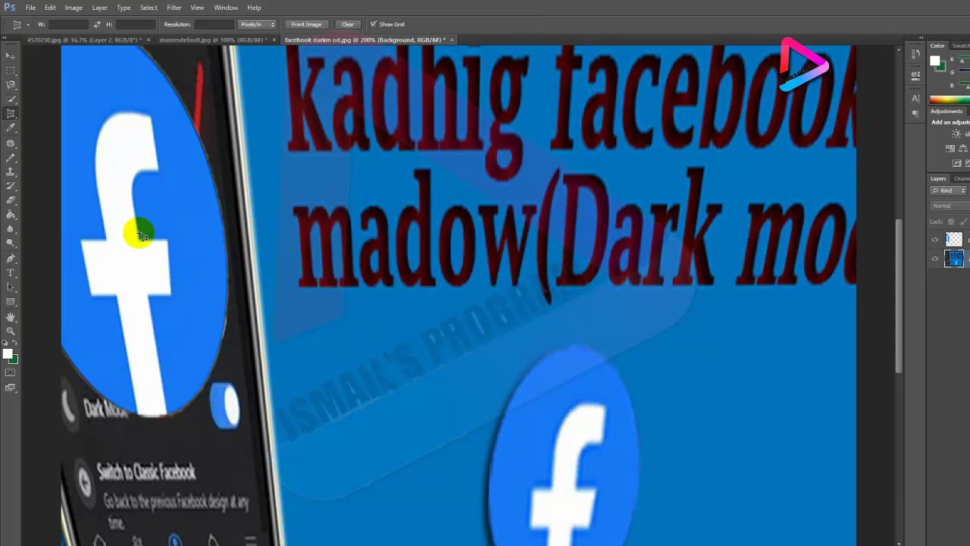
{"action": "key", "text": "ctrl+z"}
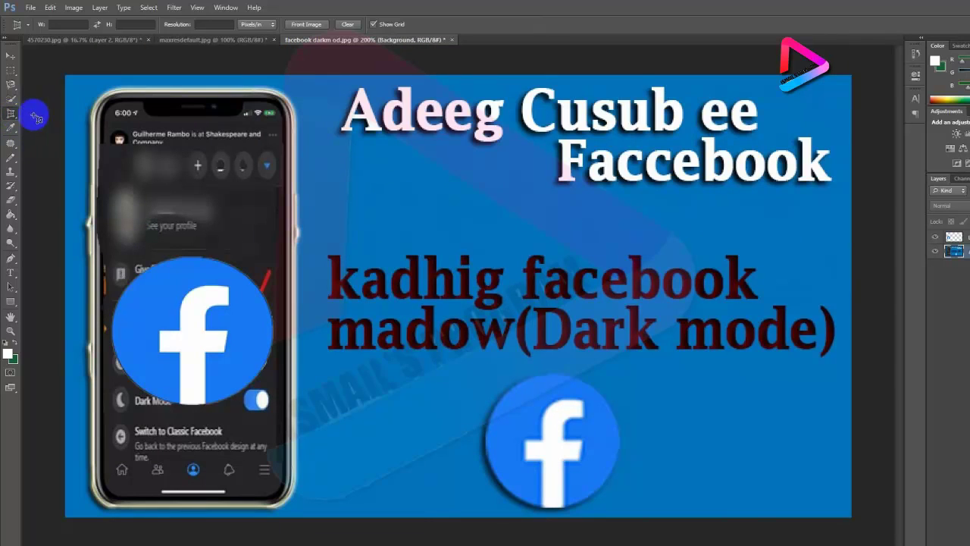
Draw a trial slice from the phone's top-right corner with the Slice Tool, then undo it
{"action": "left_click", "coordinate": [11, 115]}
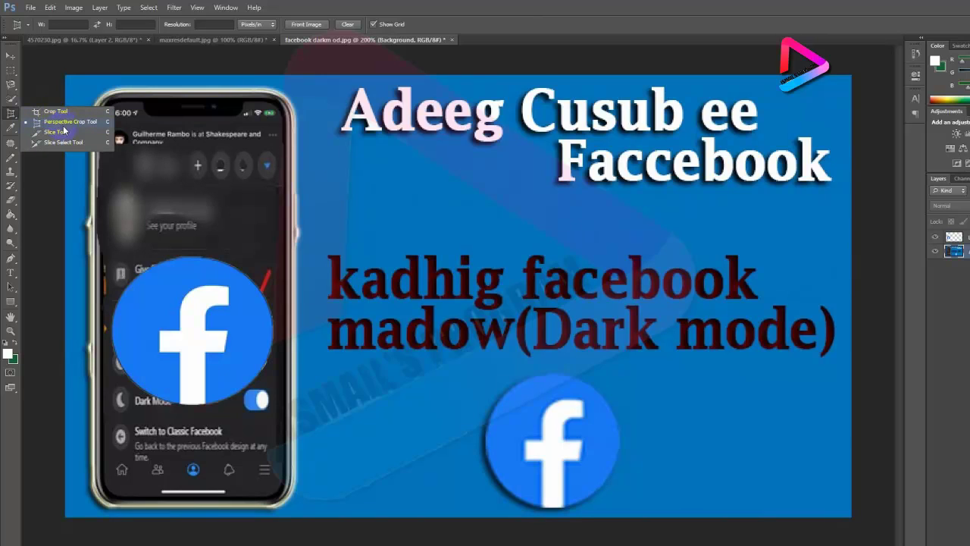
{"action": "left_click", "coordinate": [63, 132]}
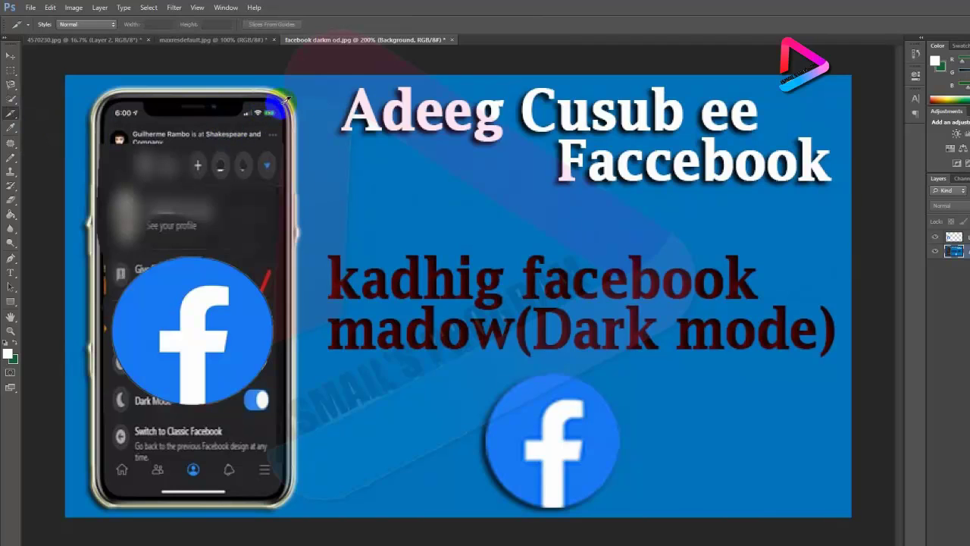
{"action": "left_click_drag", "start_coordinate": [291, 103], "coordinate": [536, 212]}
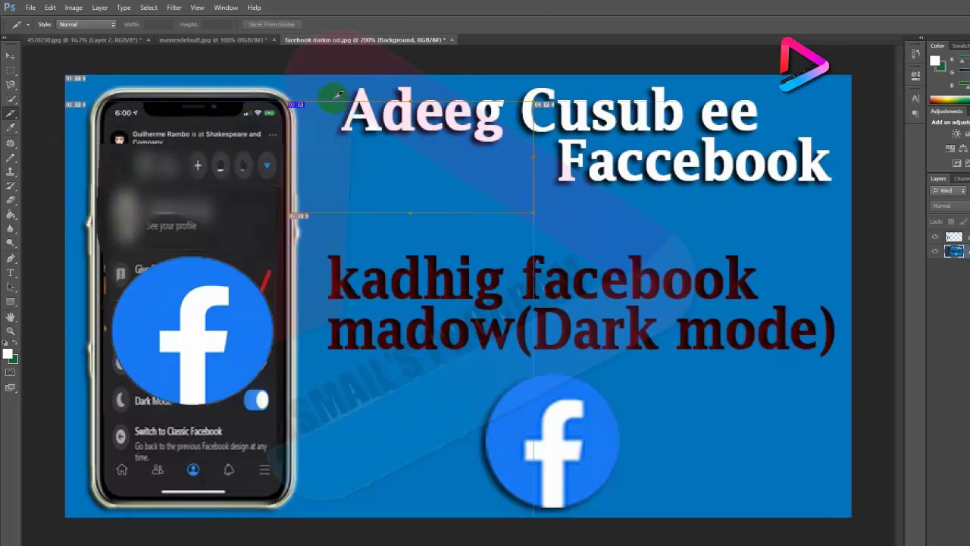
{"action": "key", "text": "ctrl+z"}
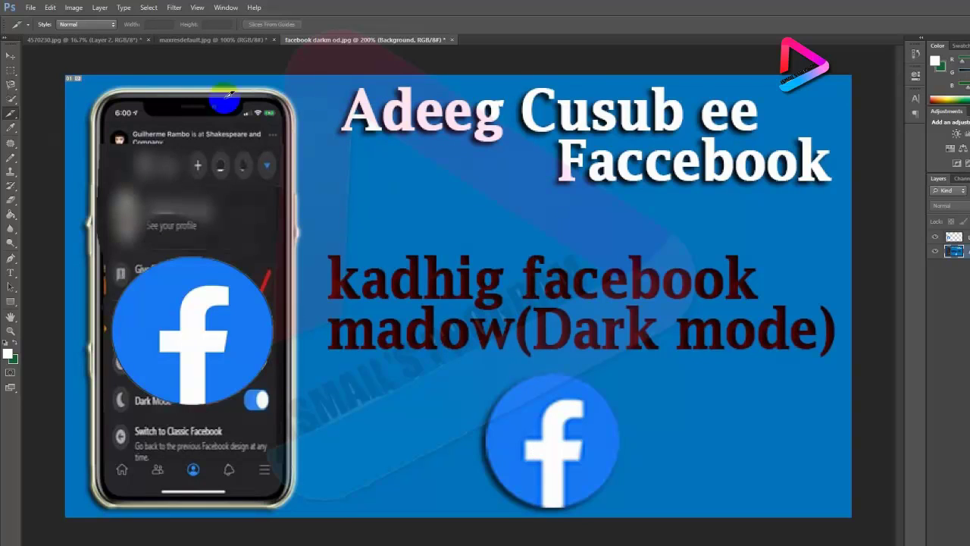
{"action": "right_click", "coordinate": [12, 111]}
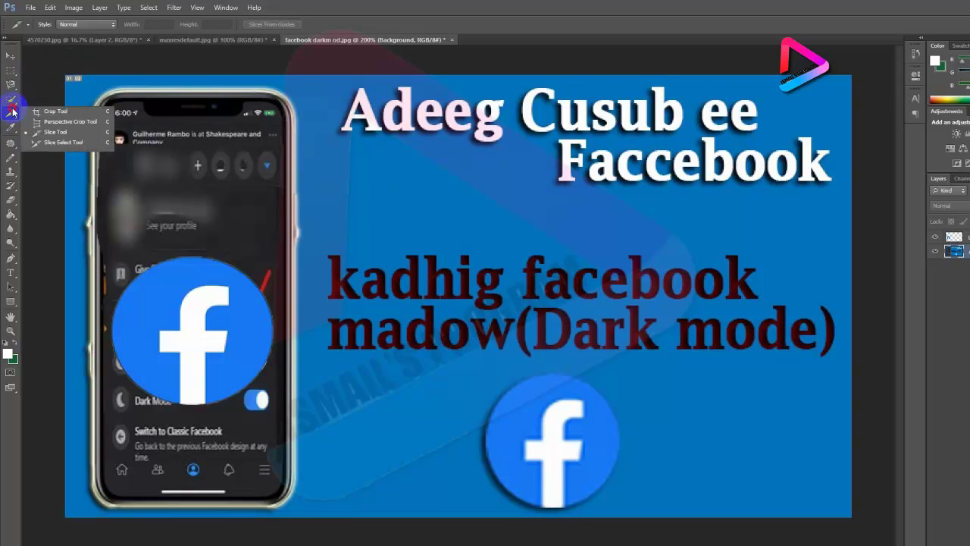
Crop the phone off the left side of the thumbnail
{"action": "left_click", "coordinate": [62, 115]}
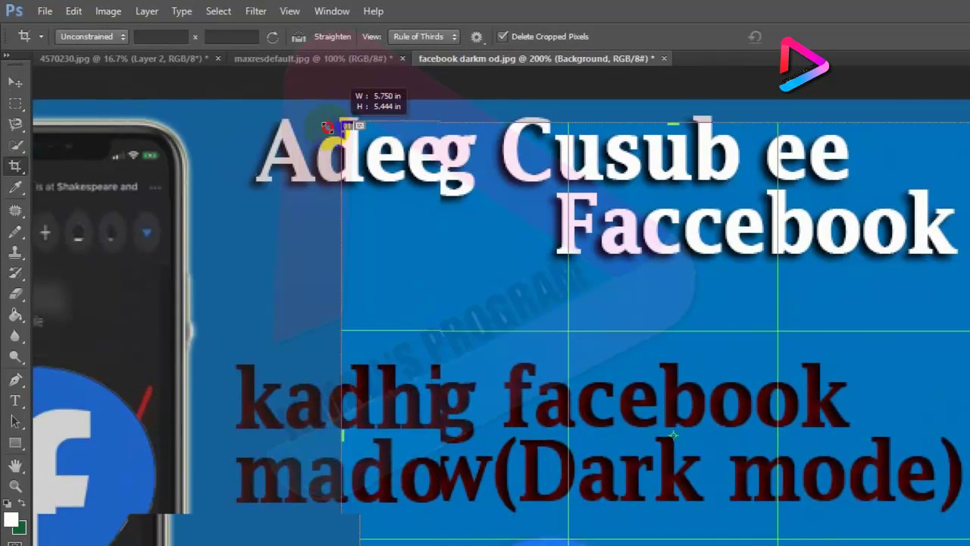
{"action": "left_click_drag", "start_coordinate": [222, 122], "coordinate": [300, 120]}
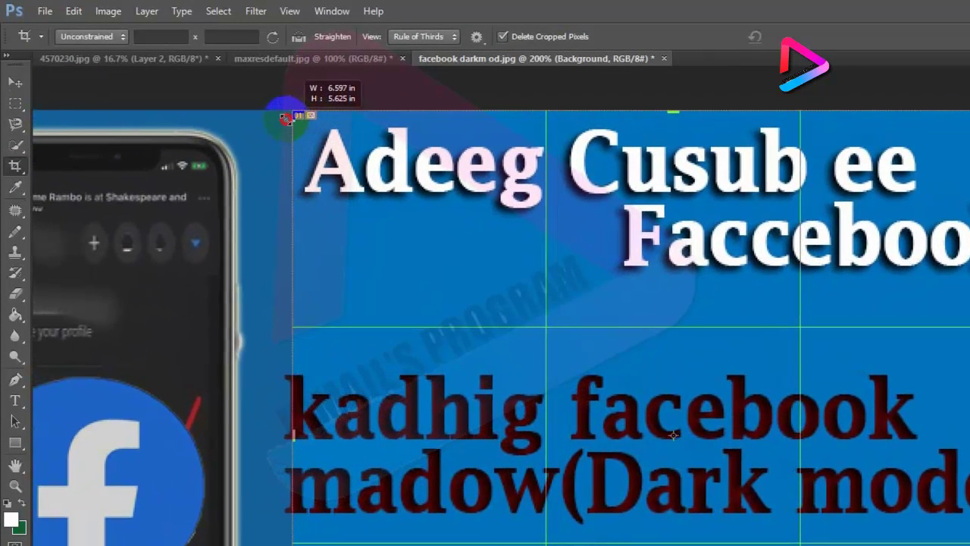
{"action": "left_click_drag", "start_coordinate": [296, 119], "coordinate": [285, 121]}
{"action": "key", "text": "Return"}
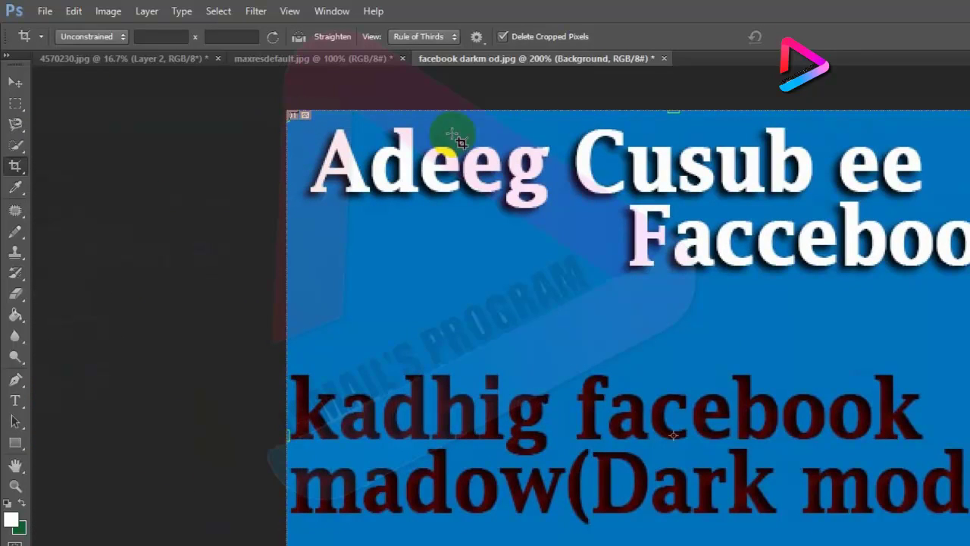
Crop off the top title, leaving the 'kadhig facebook' text and lower logo
{"action": "left_click", "coordinate": [675, 144]}
{"action": "left_click_drag", "start_coordinate": [675, 144], "coordinate": [674, 245]}
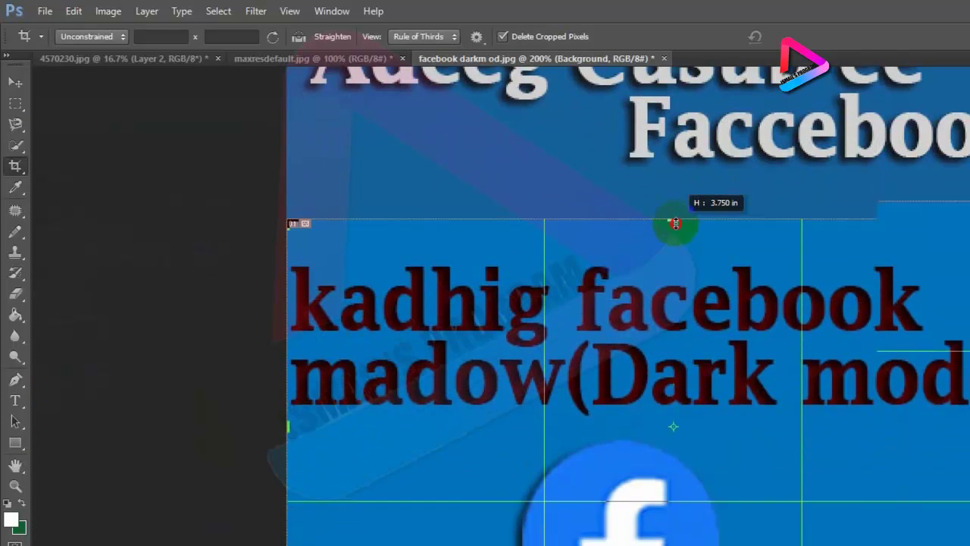
{"action": "key", "text": "Return"}
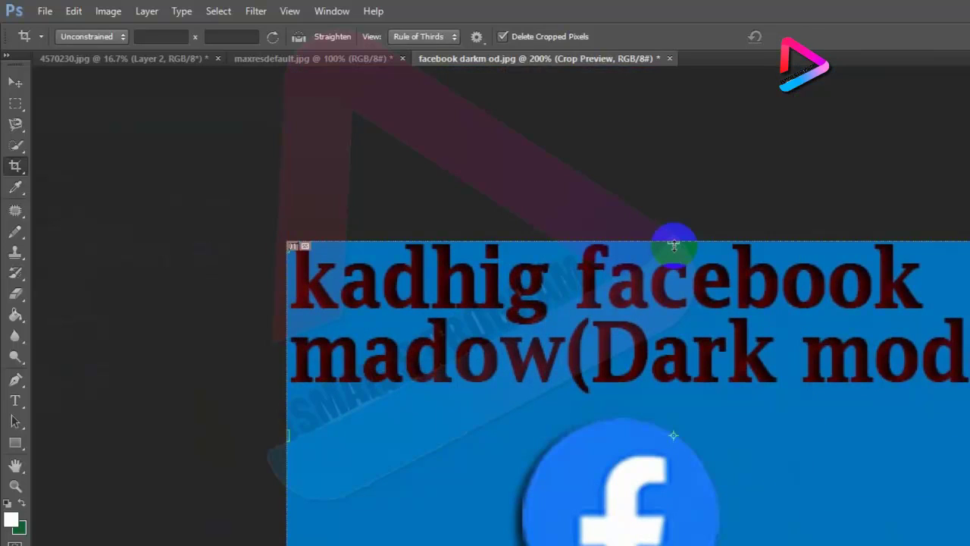